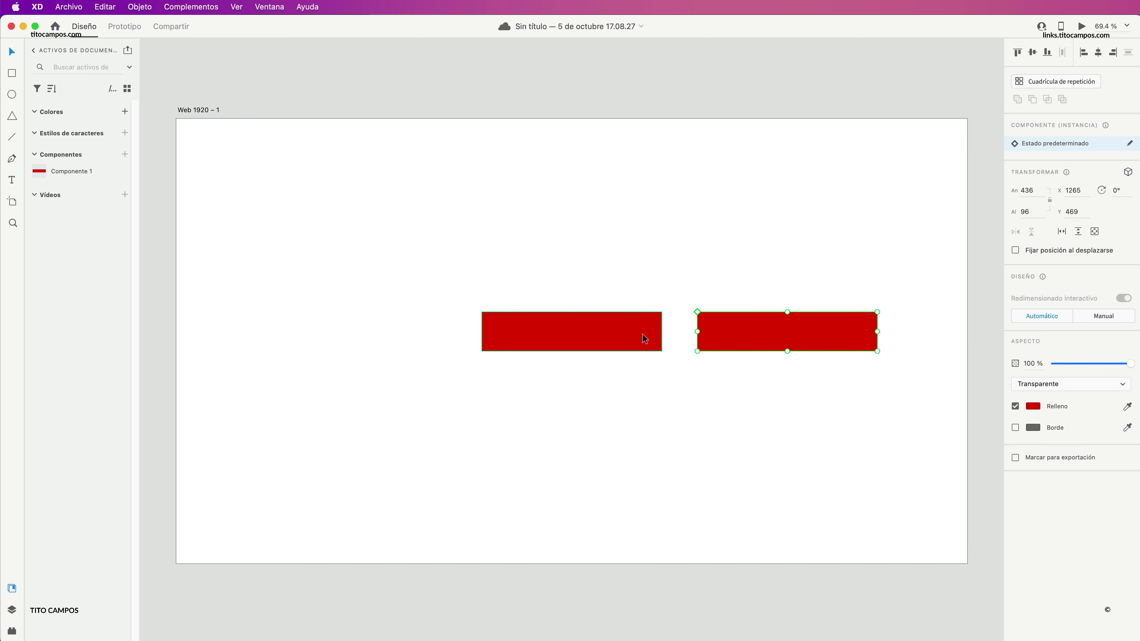
Step: Move the main component left to about X 602 and its instance to about X 1138, both at Y 469
left_click_drag(610, 330, 552, 331)
left_click(716, 335)
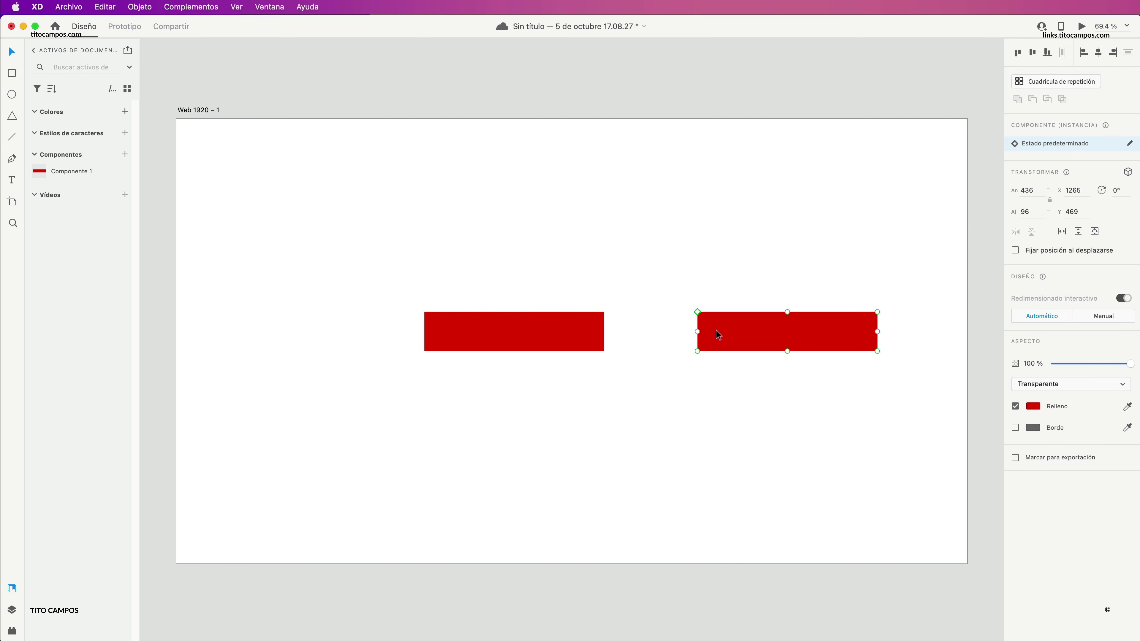
left_click_drag(716, 330, 664, 331)
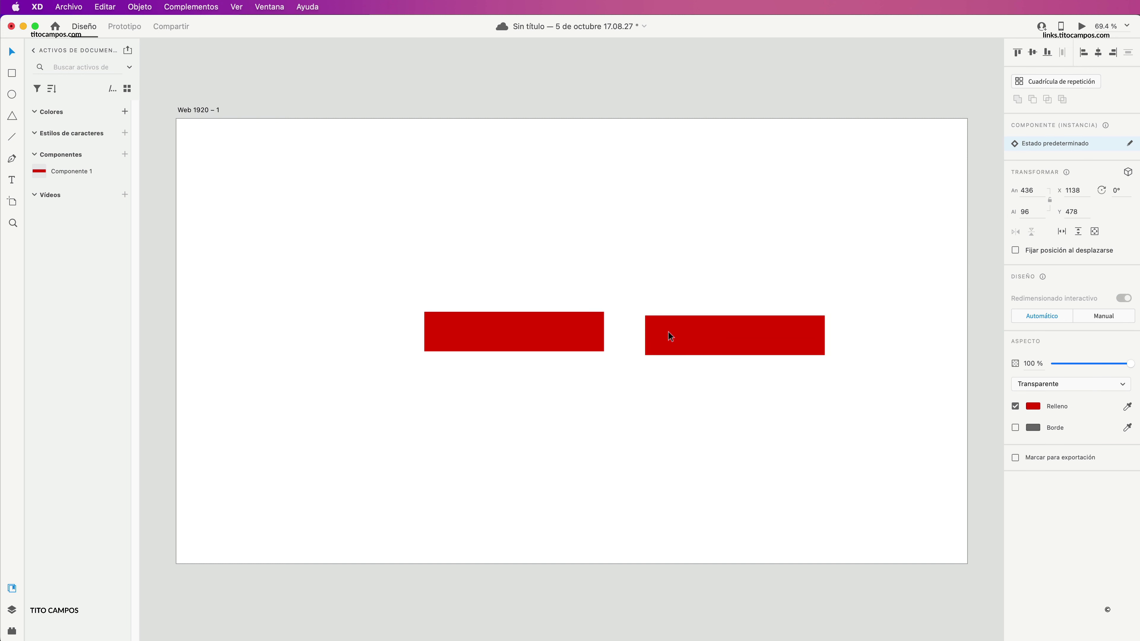
Step: Change the main component's fill colour to blue #006FCE
left_click(563, 332)
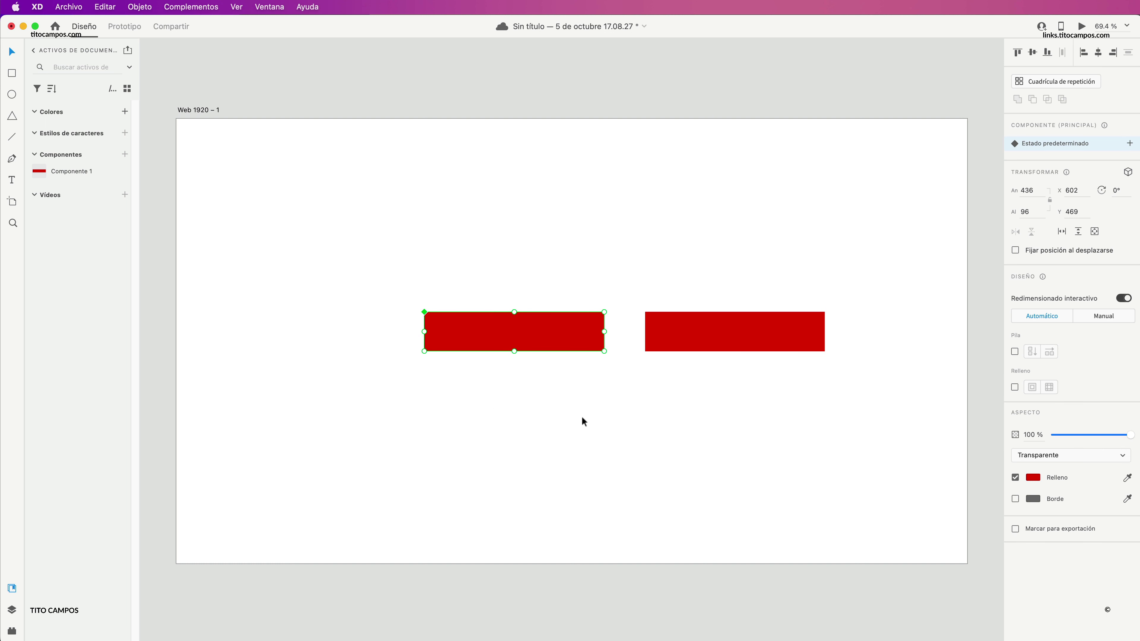
left_click(1033, 477)
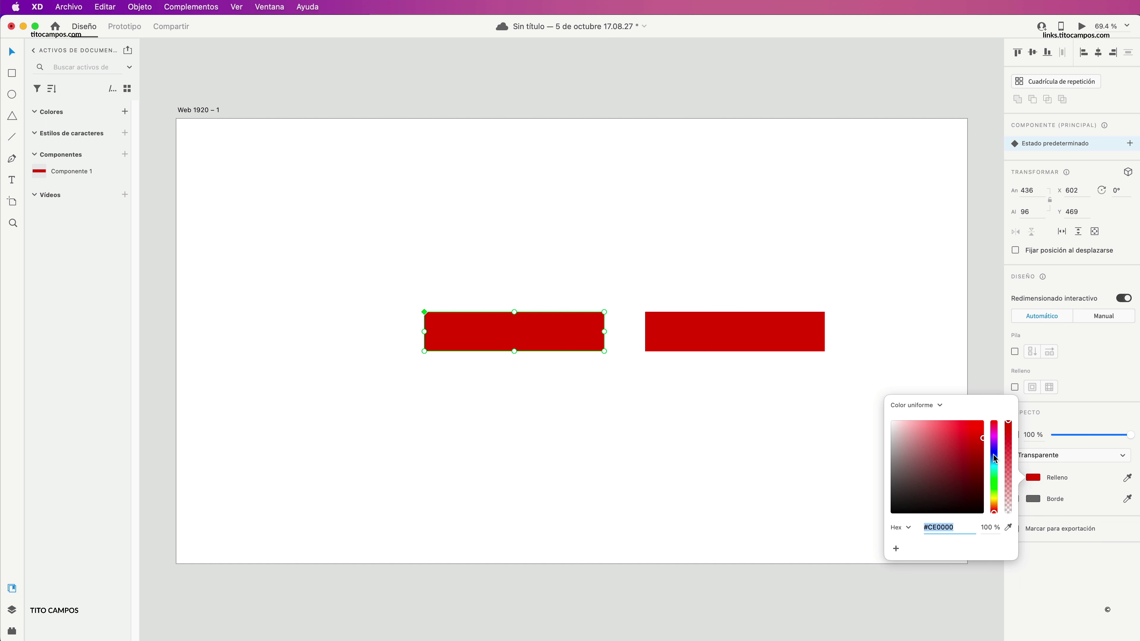
left_click_drag(993, 454, 990, 459)
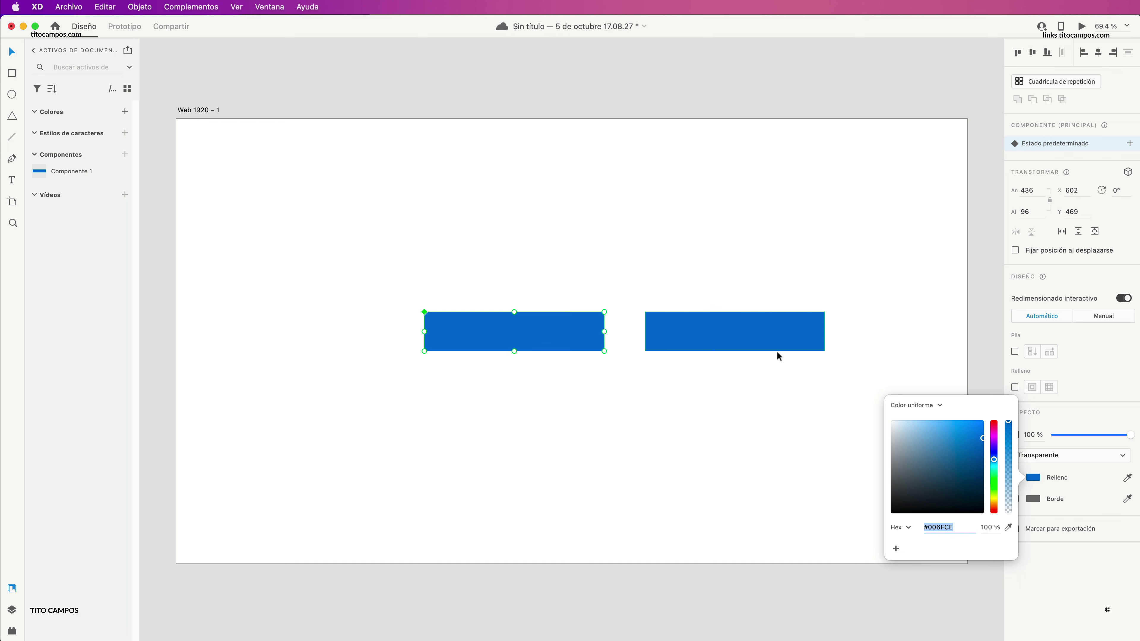
left_click(549, 399)
Step: Duplicate the main component into three more instances at X 1138, stacked with the existing one at Y 171, 320 and 618
left_click_drag(521, 330, 742, 273)
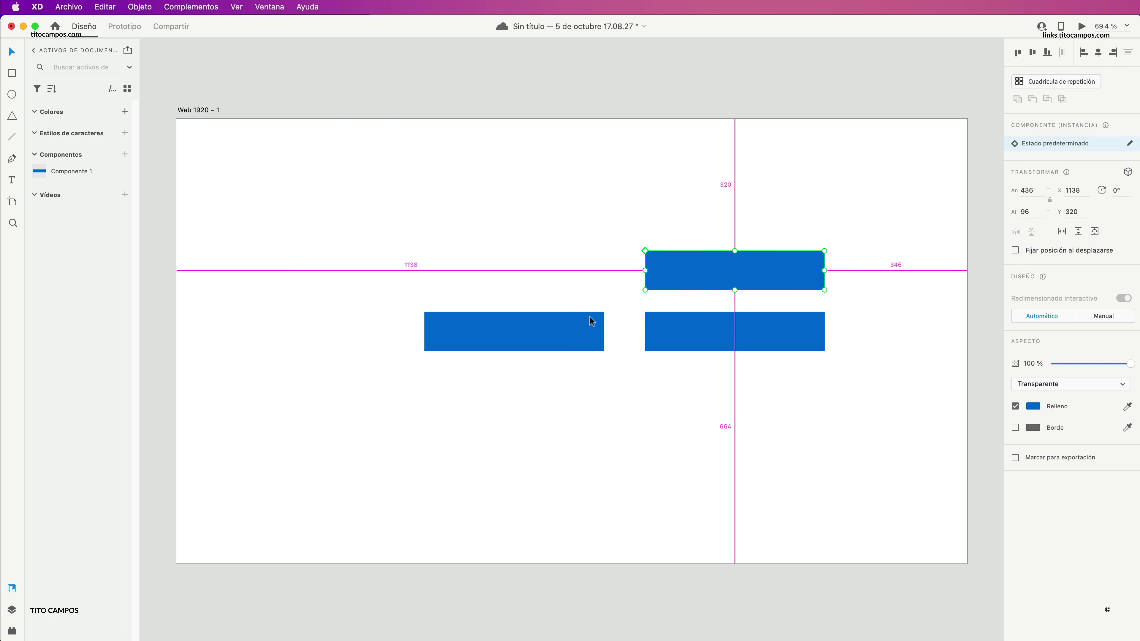
left_click_drag(592, 320, 773, 391)
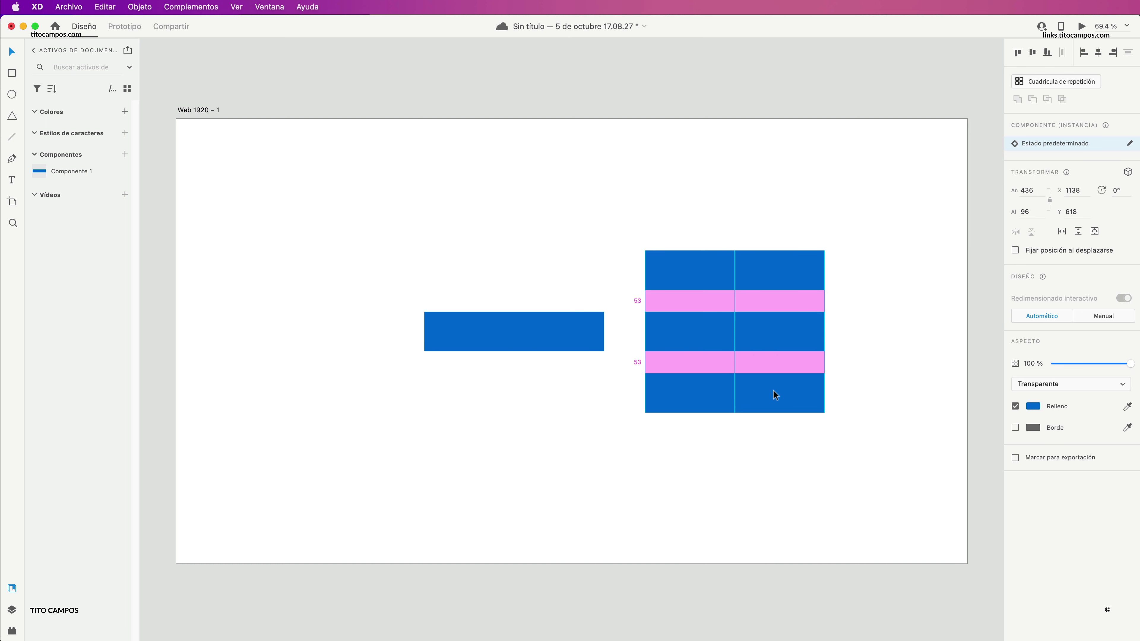
left_click_drag(605, 331, 813, 220)
Step: Change the main component's fill to turquoise and resize it to about 358 by 119
left_click(597, 342)
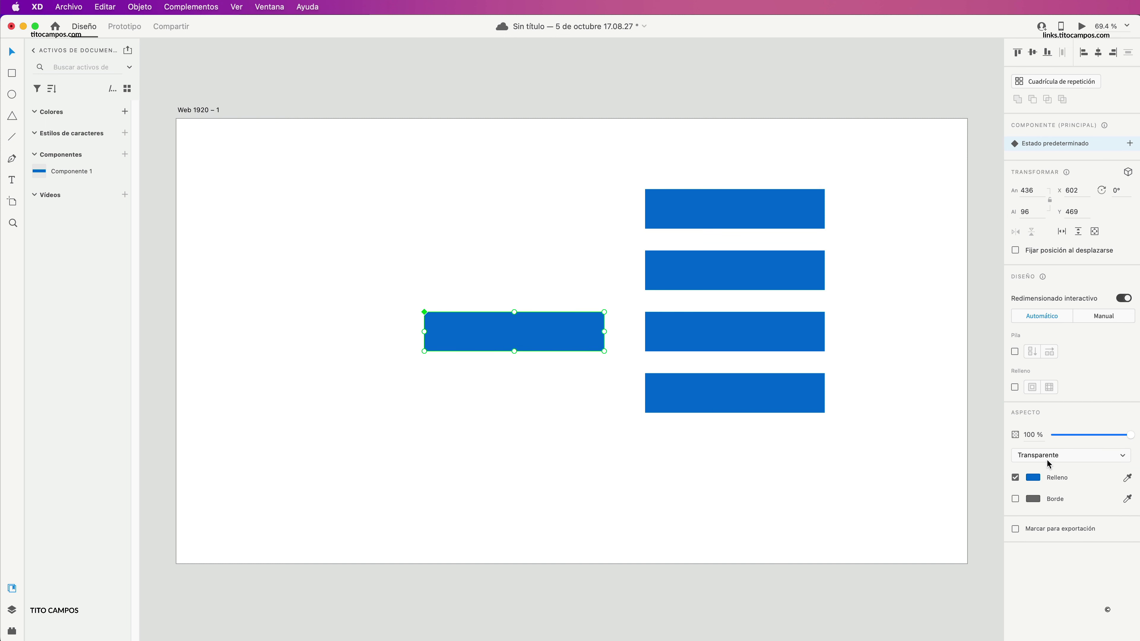
left_click(1032, 477)
mouse_move(995, 480)
left_mouse_down()
mouse_move(994, 489)
mouse_move(997, 445)
mouse_move(996, 464)
left_mouse_up()
key("Escape")
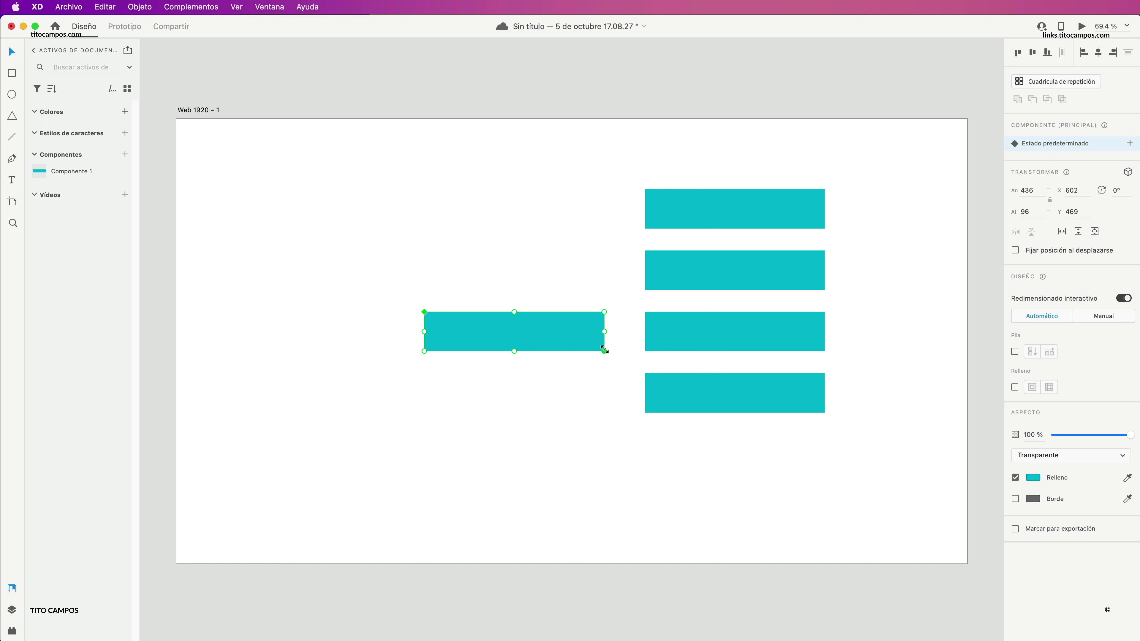
left_click_drag(603, 350, 569, 361)
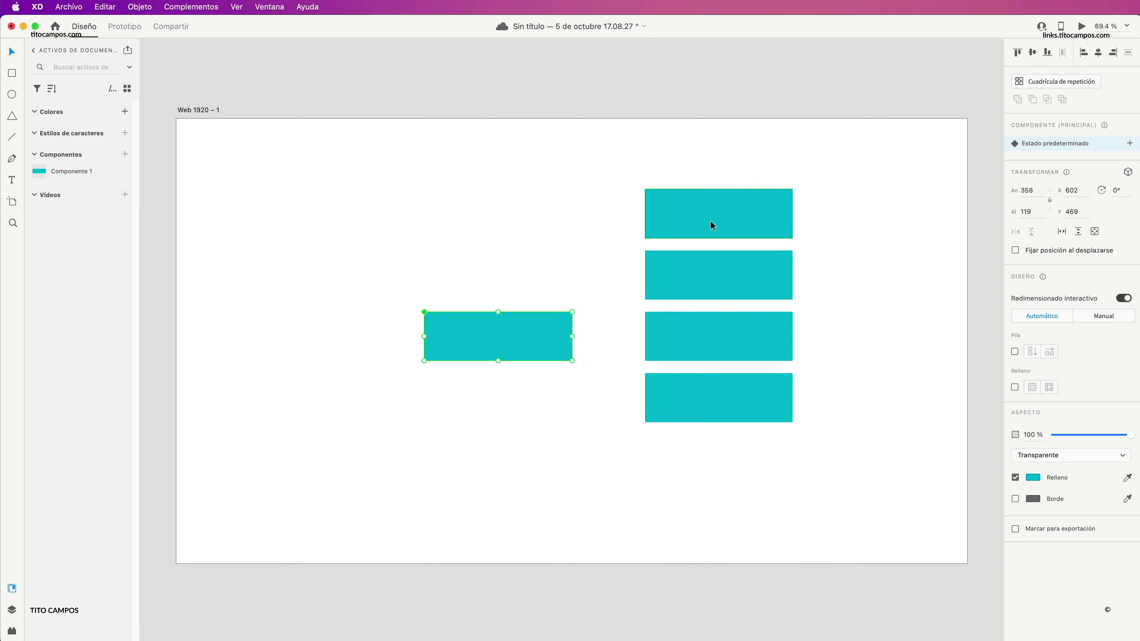
Step: Select the instances and the main component in turn to compare their corner markers and component properties
left_click(710, 221)
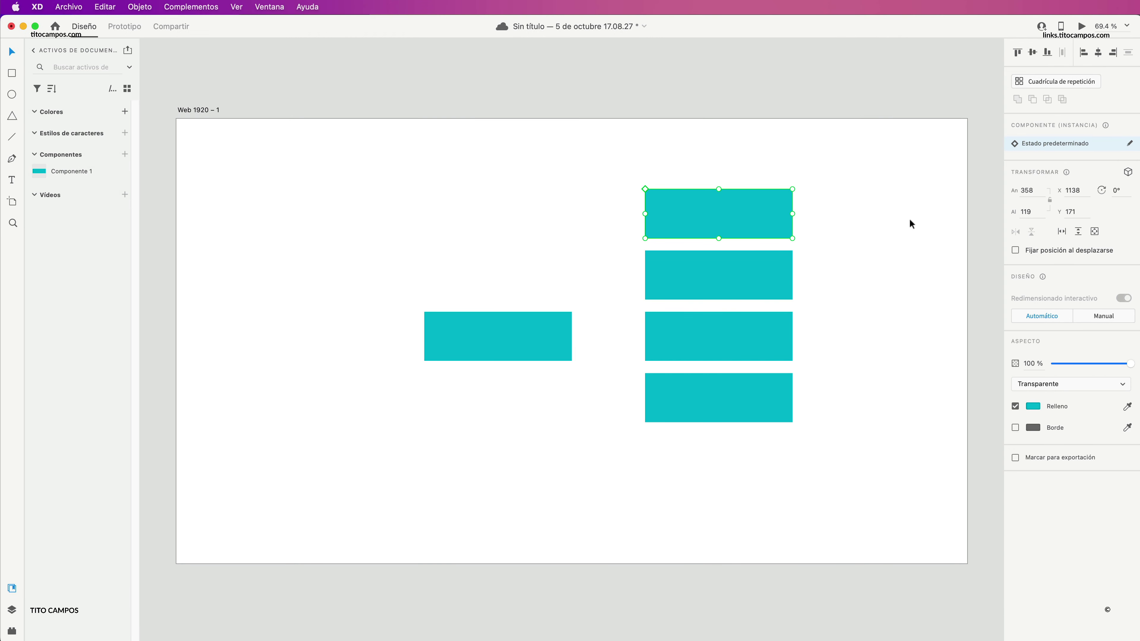
left_click(520, 317)
left_click(689, 274)
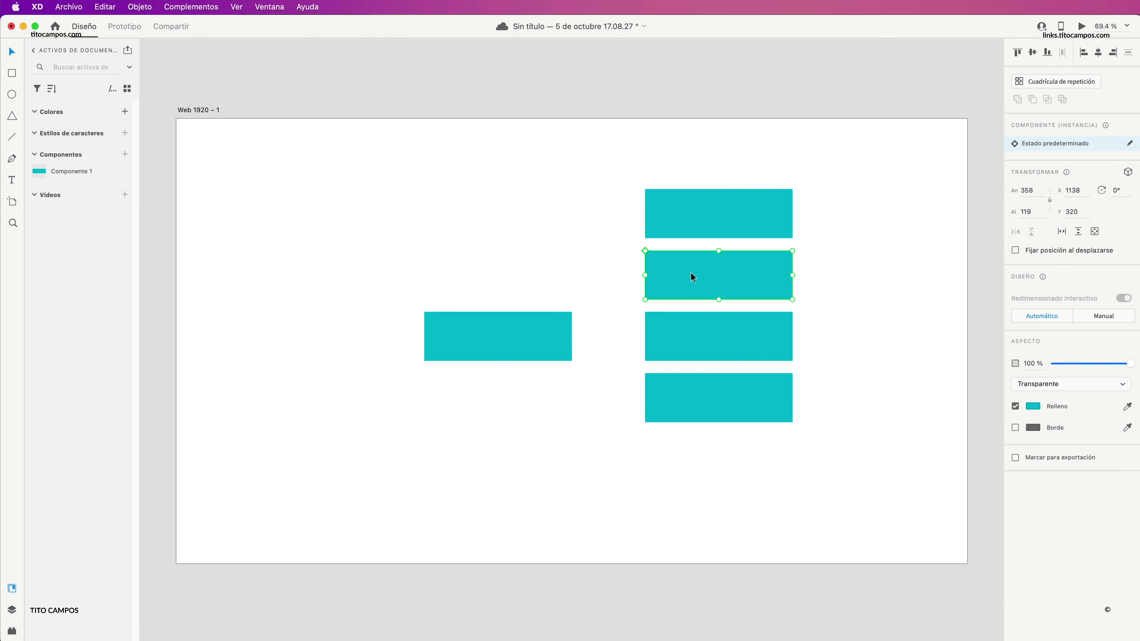
left_click(694, 336)
left_click(685, 403)
left_click(548, 331)
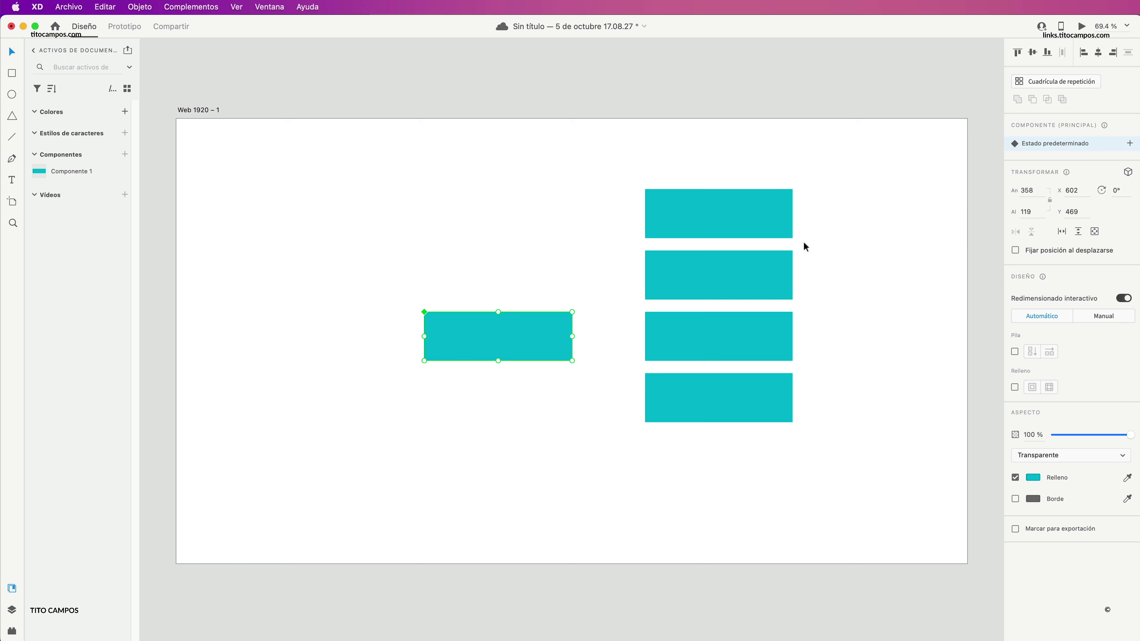
left_click(763, 224)
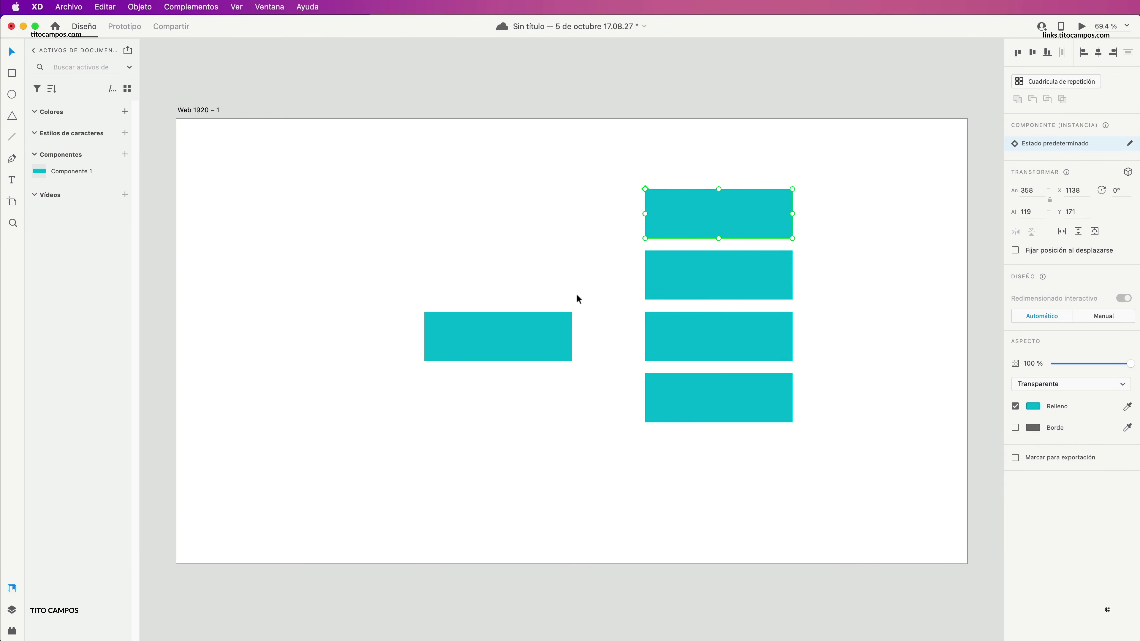
left_click(824, 313)
left_click(763, 282)
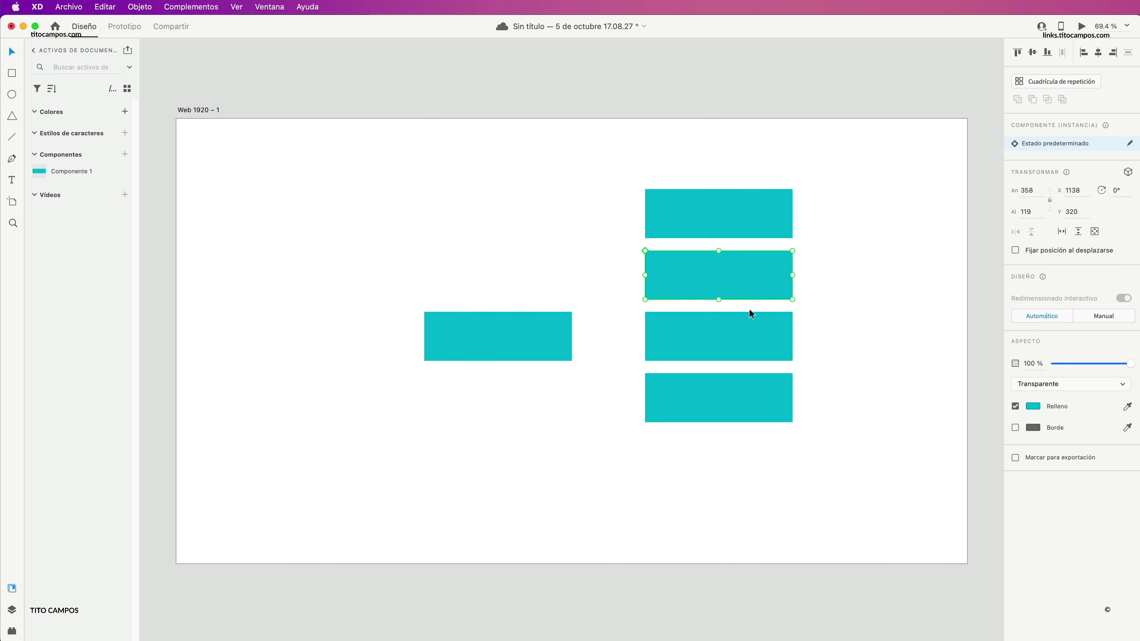
Step: Go to the main component from the lowest instance and darken its fill to dark teal
left_click(746, 406)
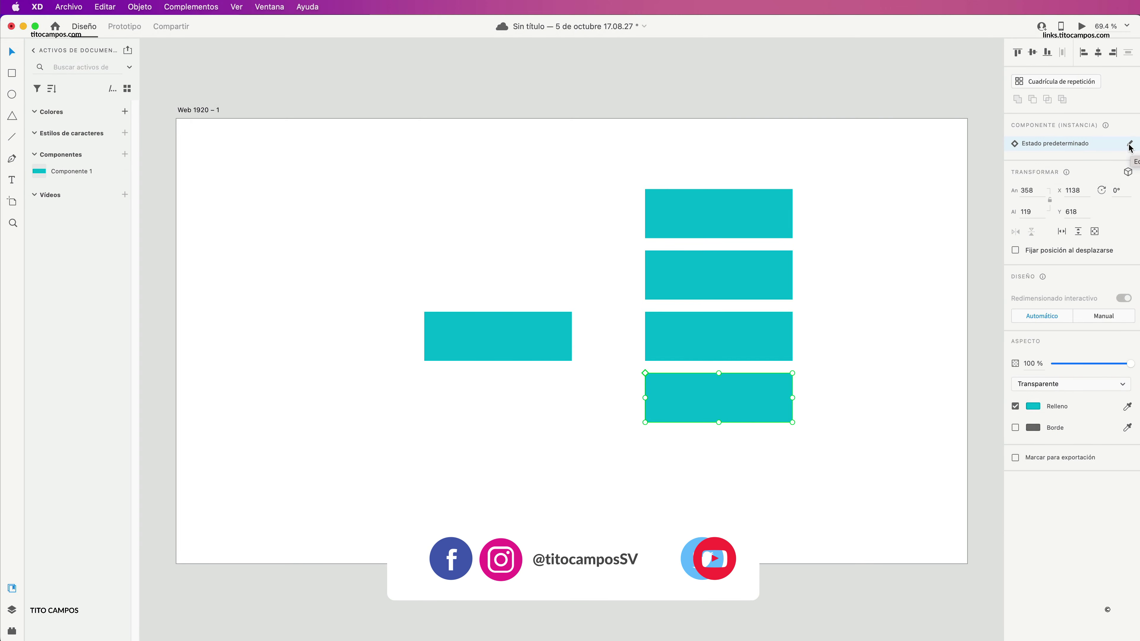
left_click(1129, 144)
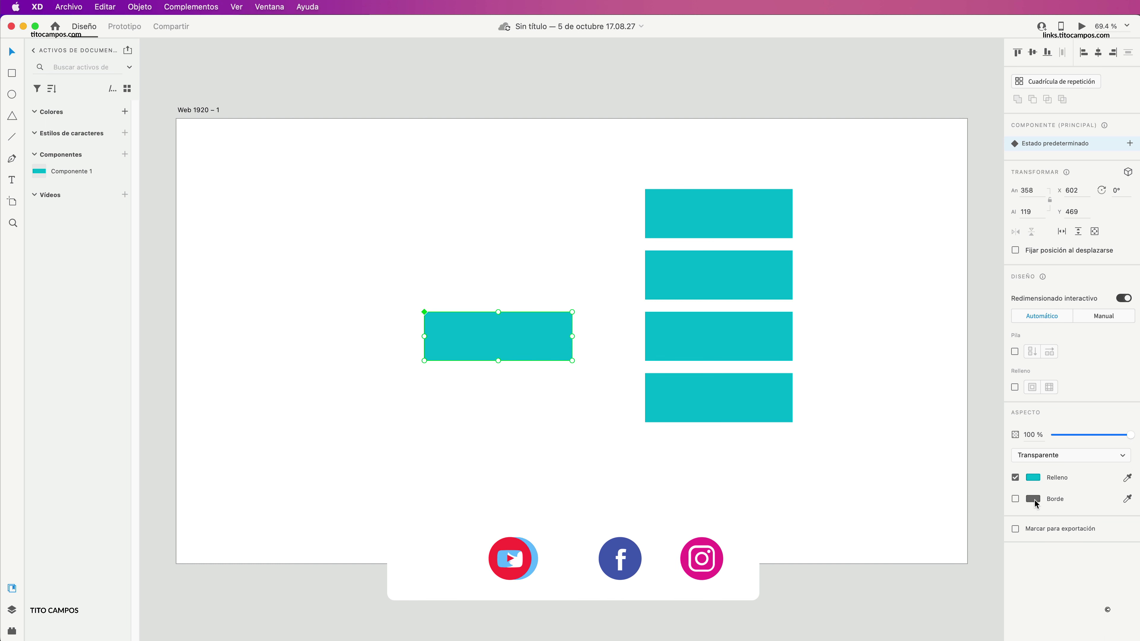
left_click(1033, 477)
left_click_drag(973, 449, 982, 462)
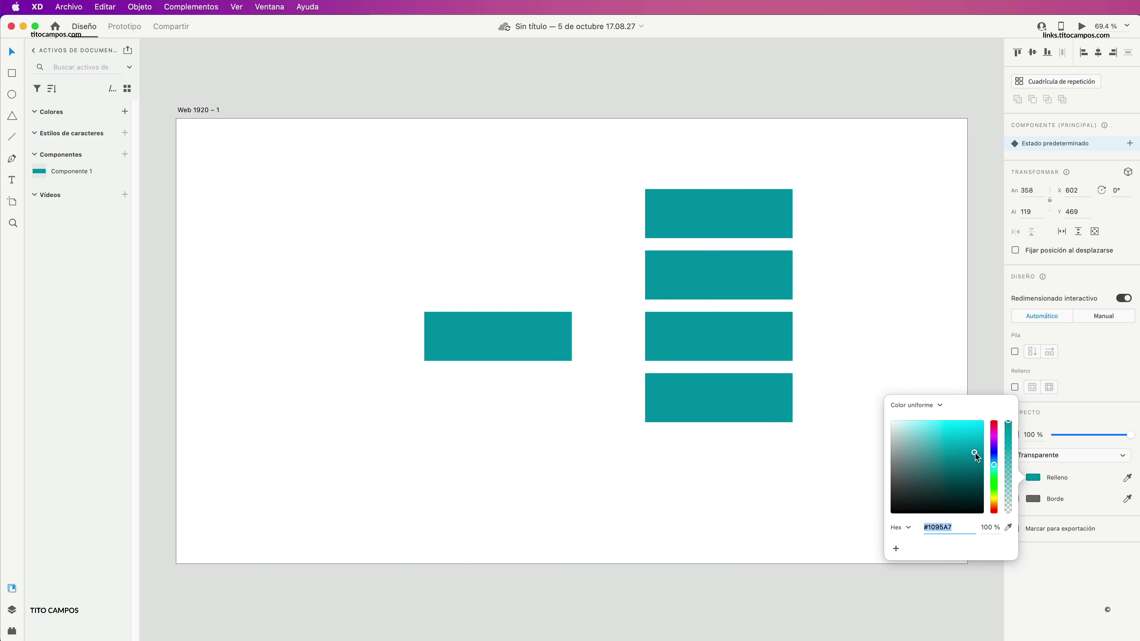
left_click(1038, 494)
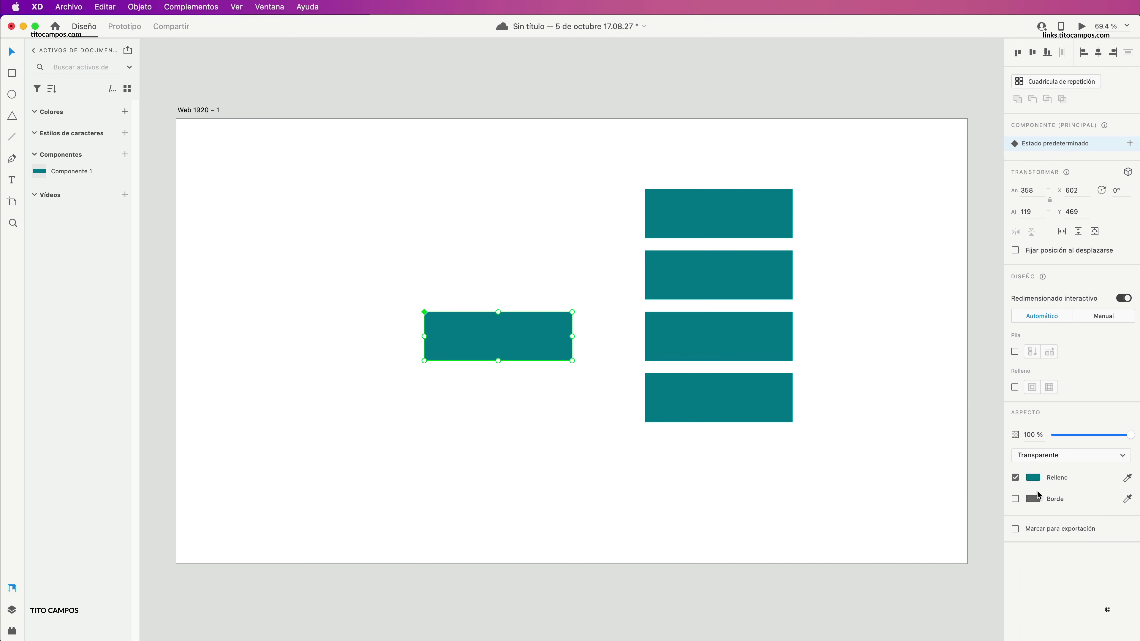
Step: Try enabling a border on the main component
left_click(1015, 499)
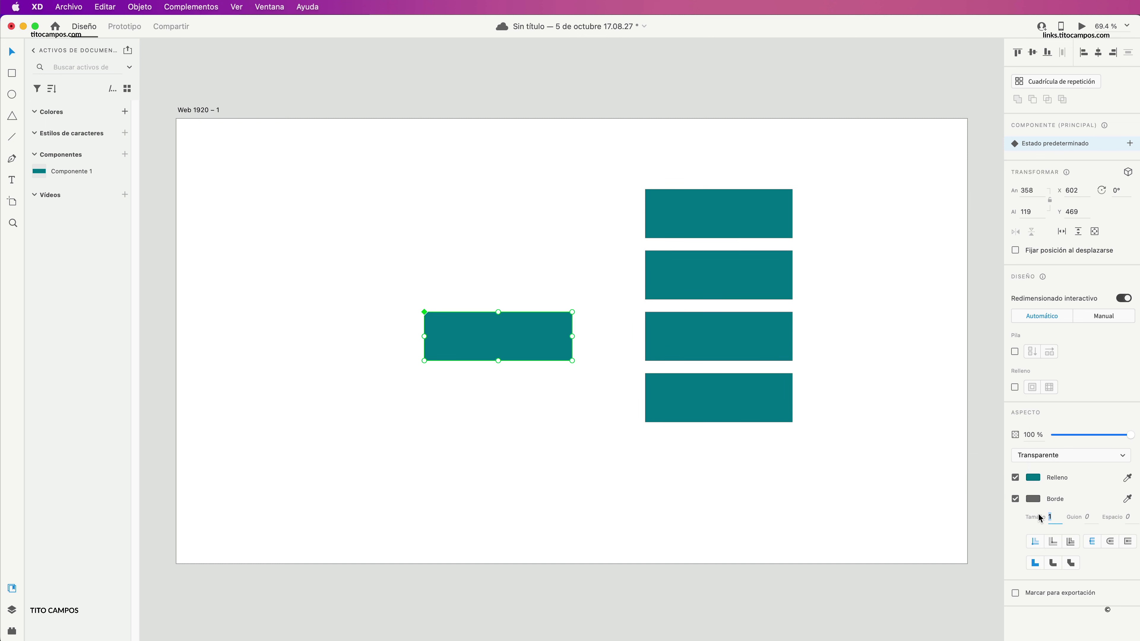
left_click(855, 294)
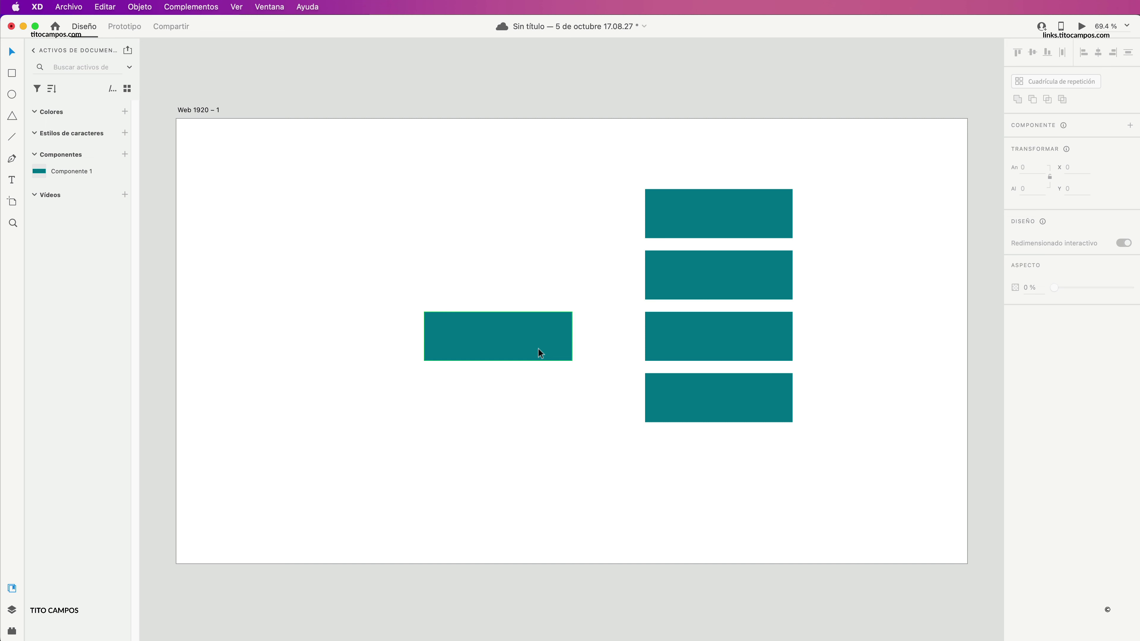
left_click(519, 348)
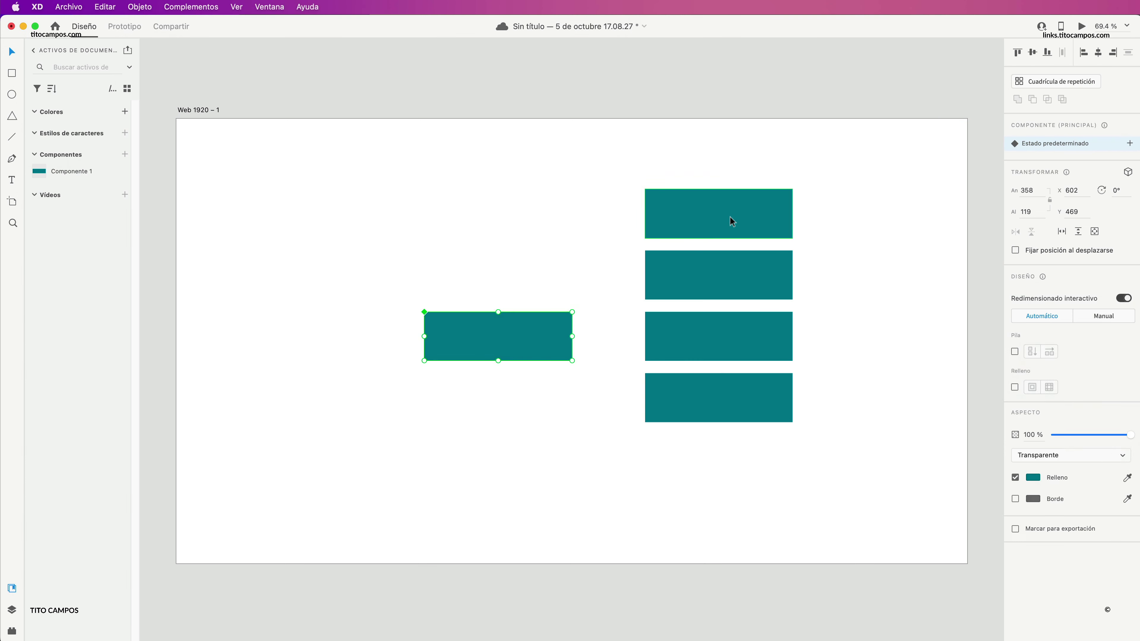
Step: Save the document and narrow the topmost instance to a width of about 266
left_click(727, 221)
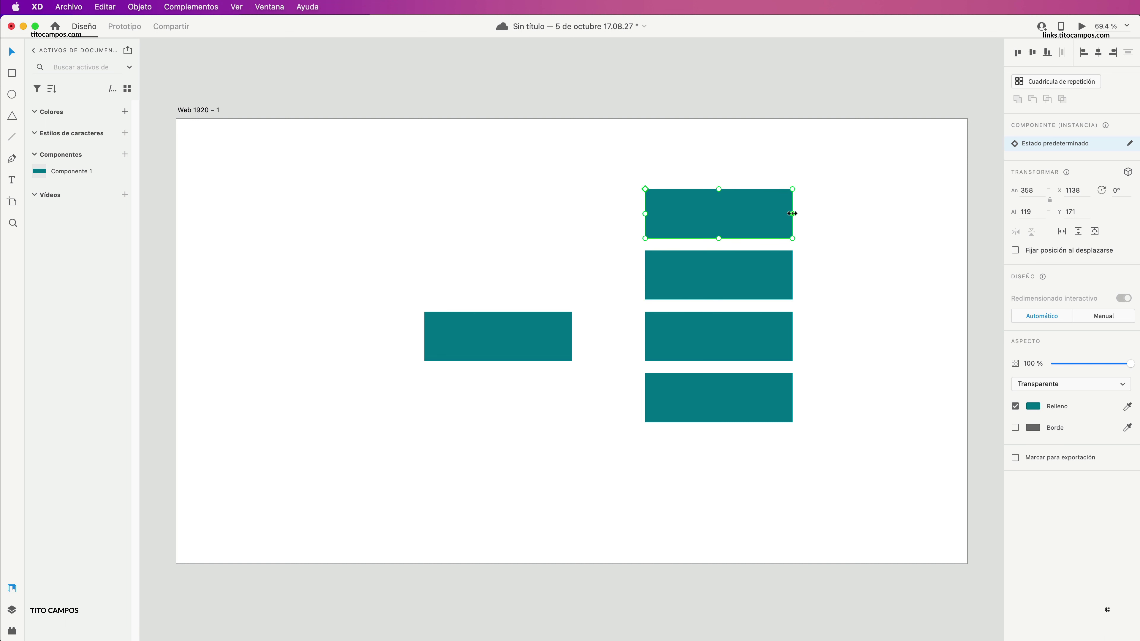
key("super+s")
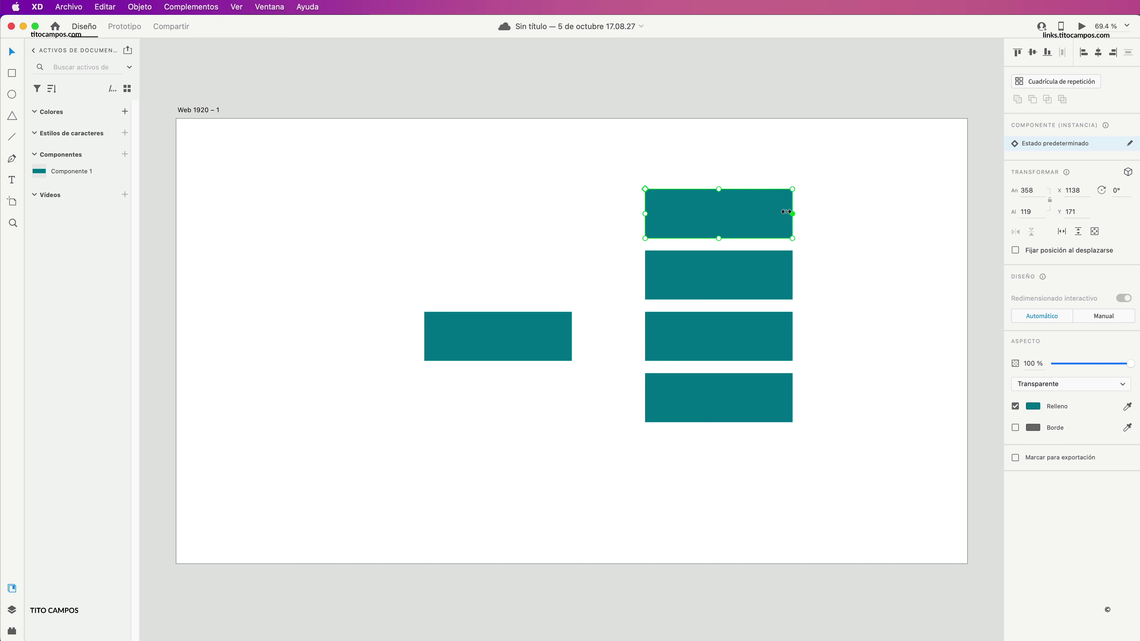
left_click_drag(787, 211, 754, 217)
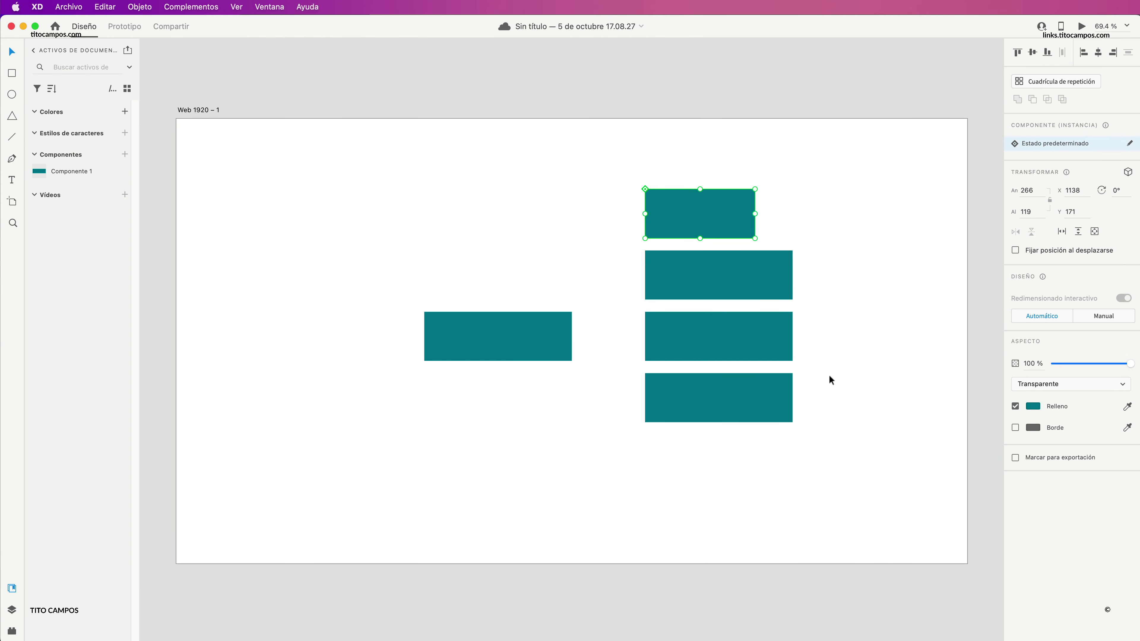
Step: Override the topmost instance's fill with bright cyan #1BD2EB
left_click(1034, 407)
left_click_drag(981, 408, 974, 359)
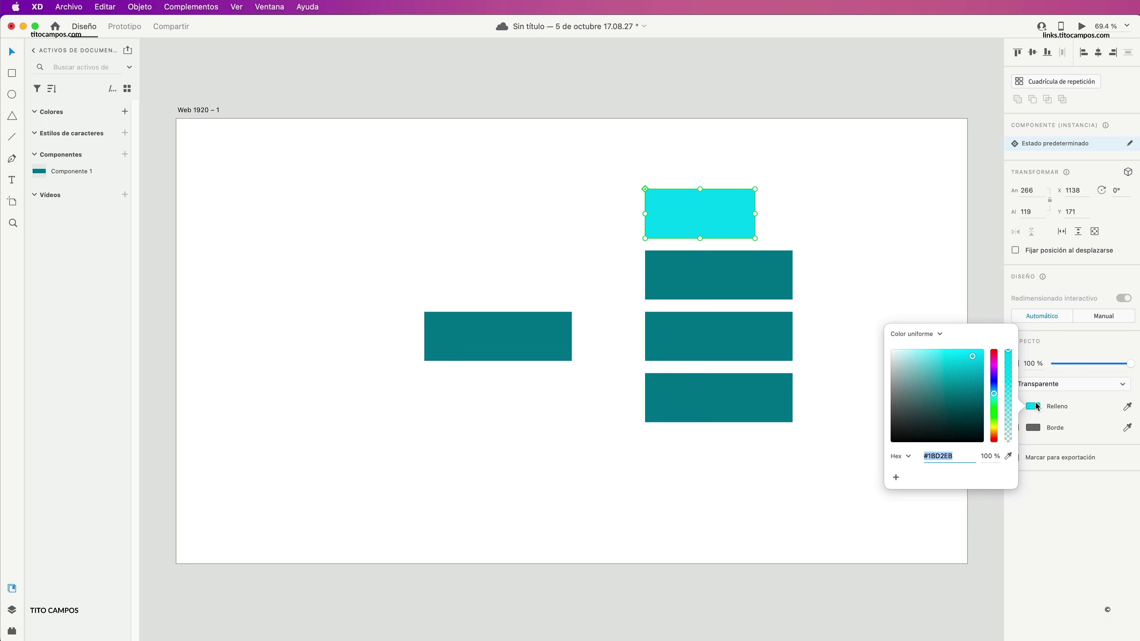
key("Escape")
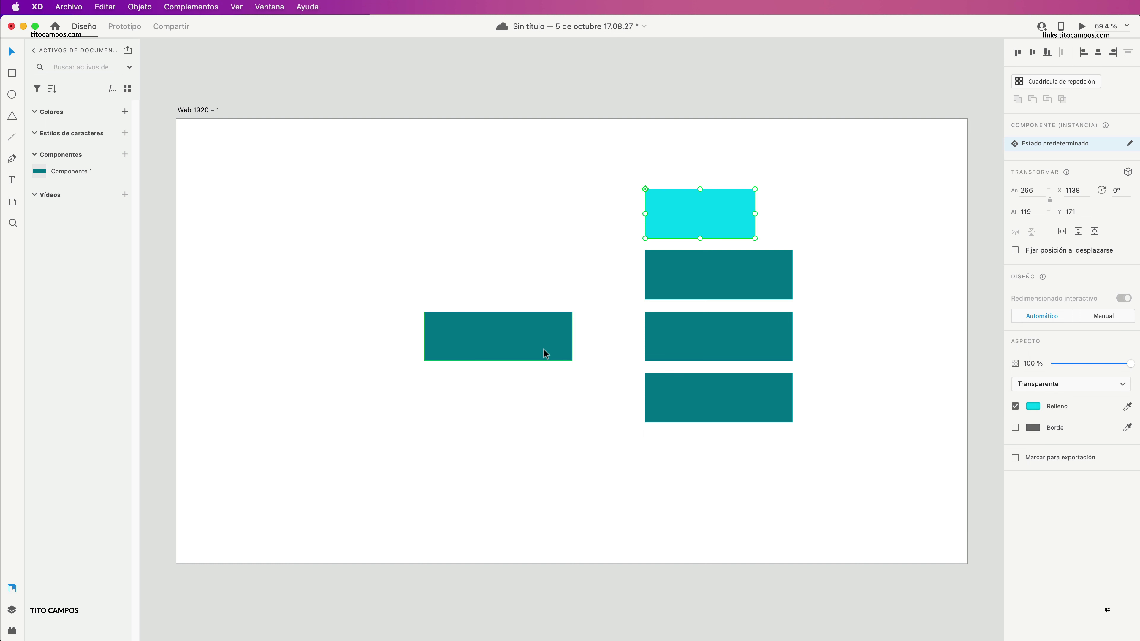
Step: Resize the main component to about 398 by 65 and change its fill to dark grey #465355
left_click(546, 341)
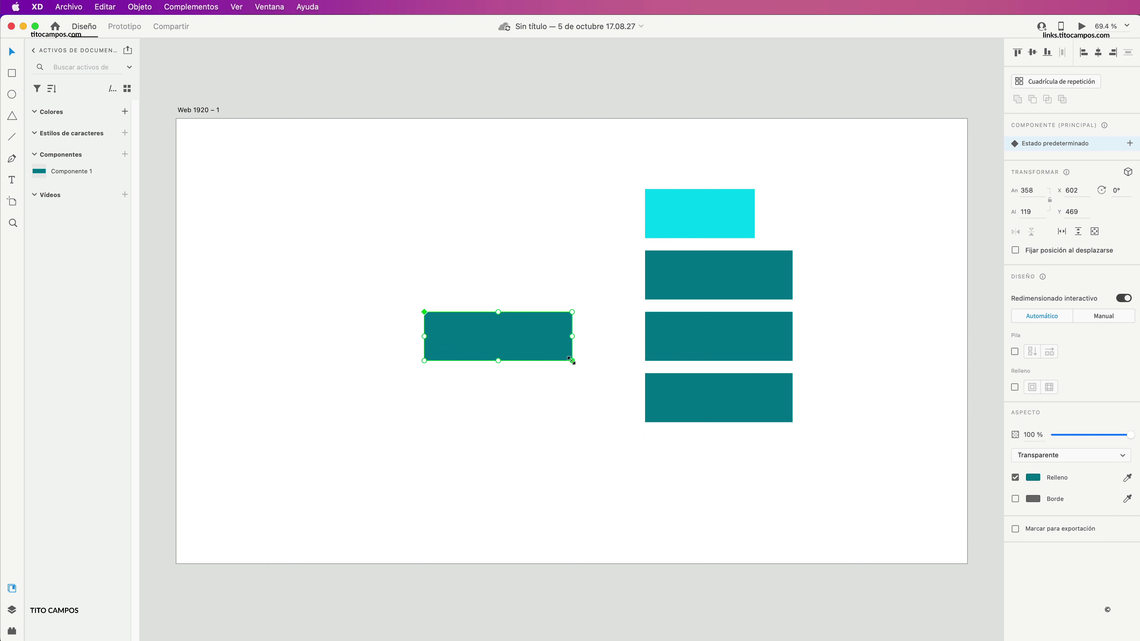
left_click_drag(572, 360, 587, 338)
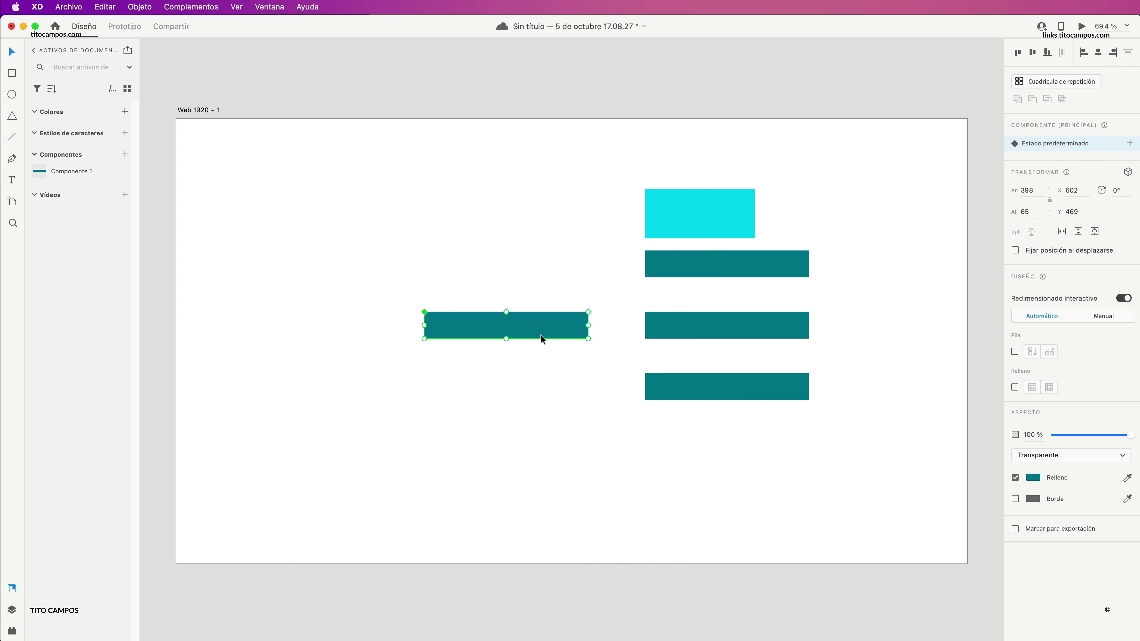
left_click(1033, 477)
left_click_drag(960, 457, 906, 482)
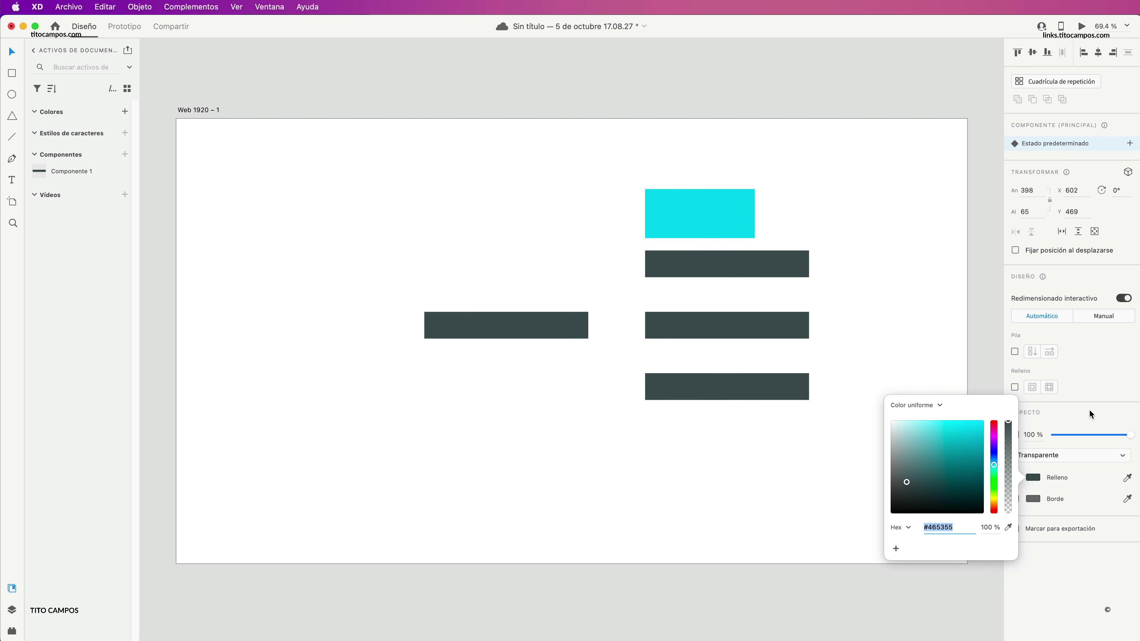
left_click(1076, 405)
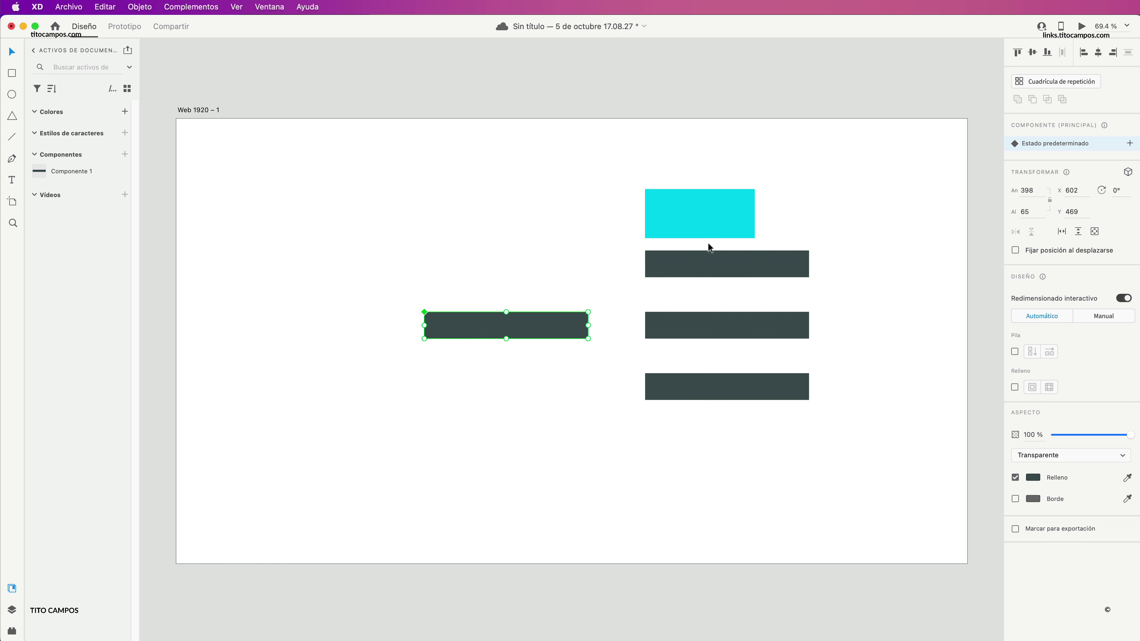
Step: Move the cyan instance to about X 1270, Y 141, and resize its main component to about 442 by 40
left_click(713, 217)
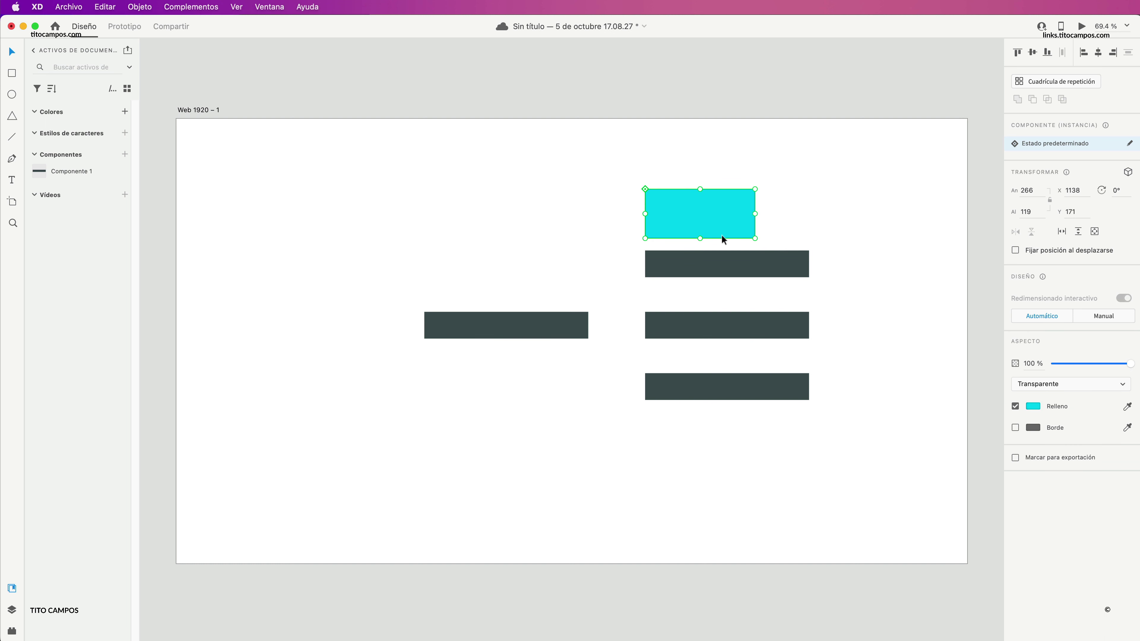
left_click_drag(718, 215, 766, 205)
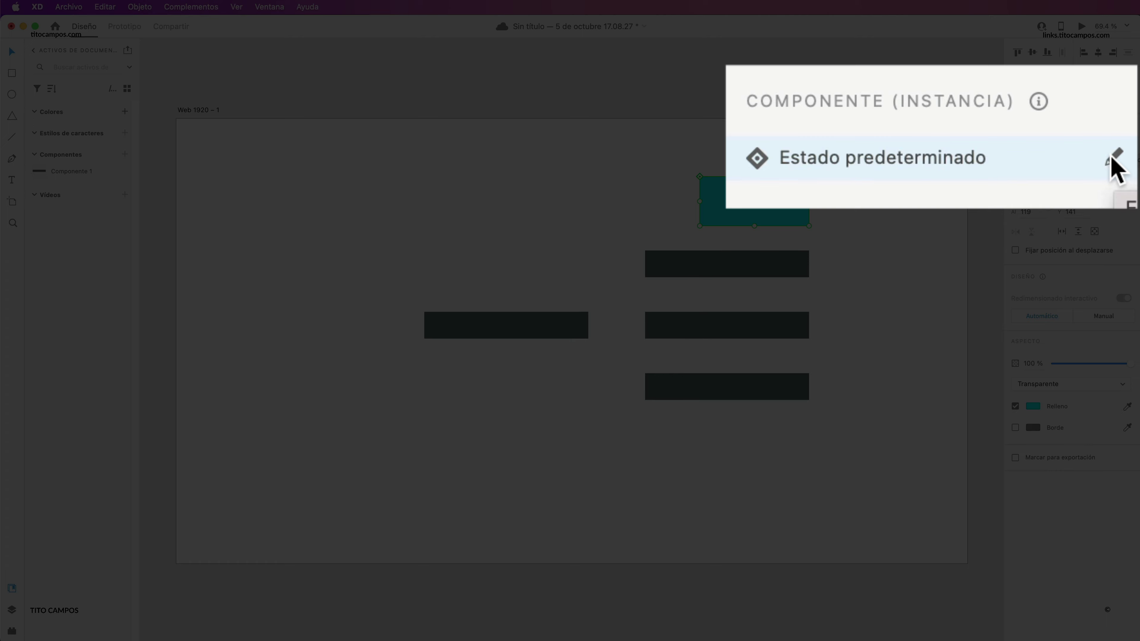
left_click(1129, 145)
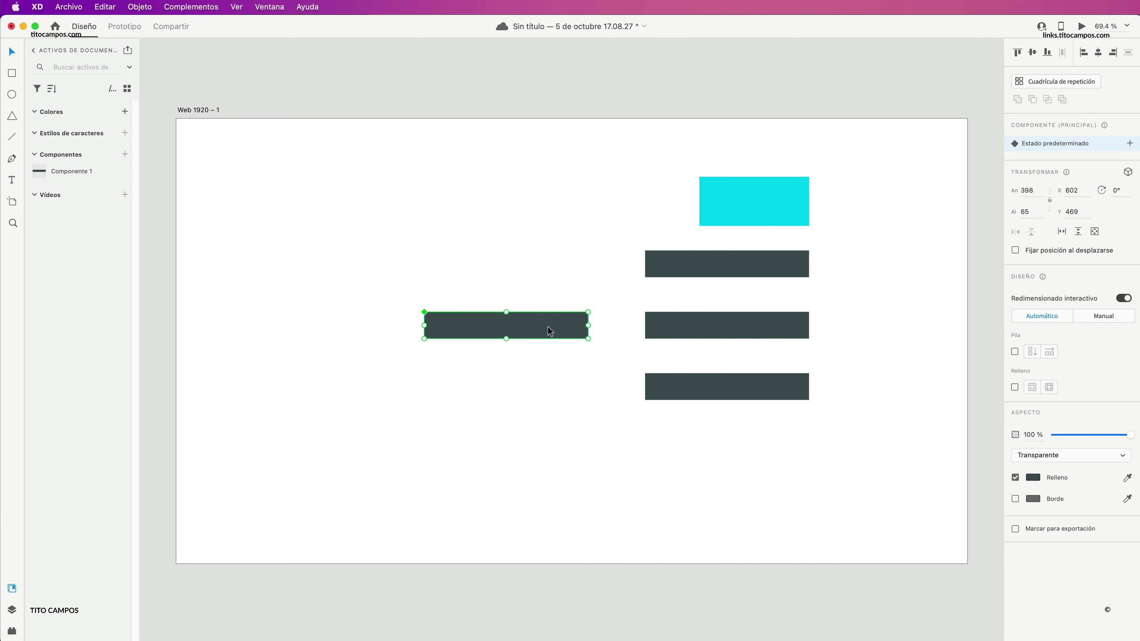
mouse_move(587, 338)
left_mouse_down()
mouse_move(557, 387)
mouse_move(576, 339)
mouse_move(607, 328)
left_mouse_up()
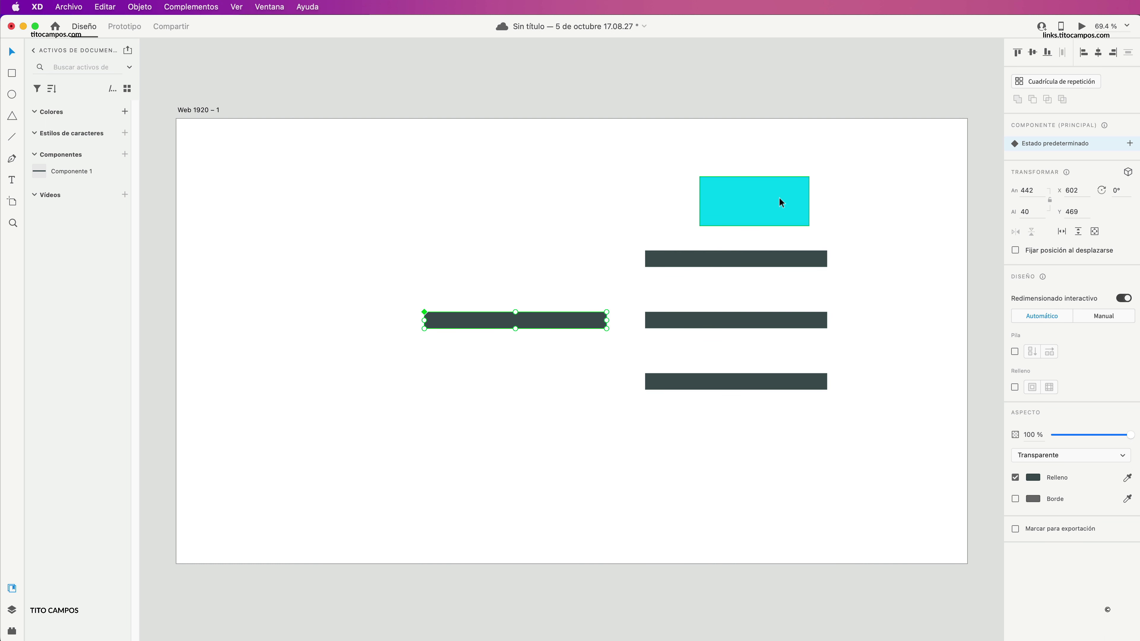
Step: Move the cyan instance to about X 1554, Y 111, resize it to about 258 by 73, and leave it selected
left_click(759, 204)
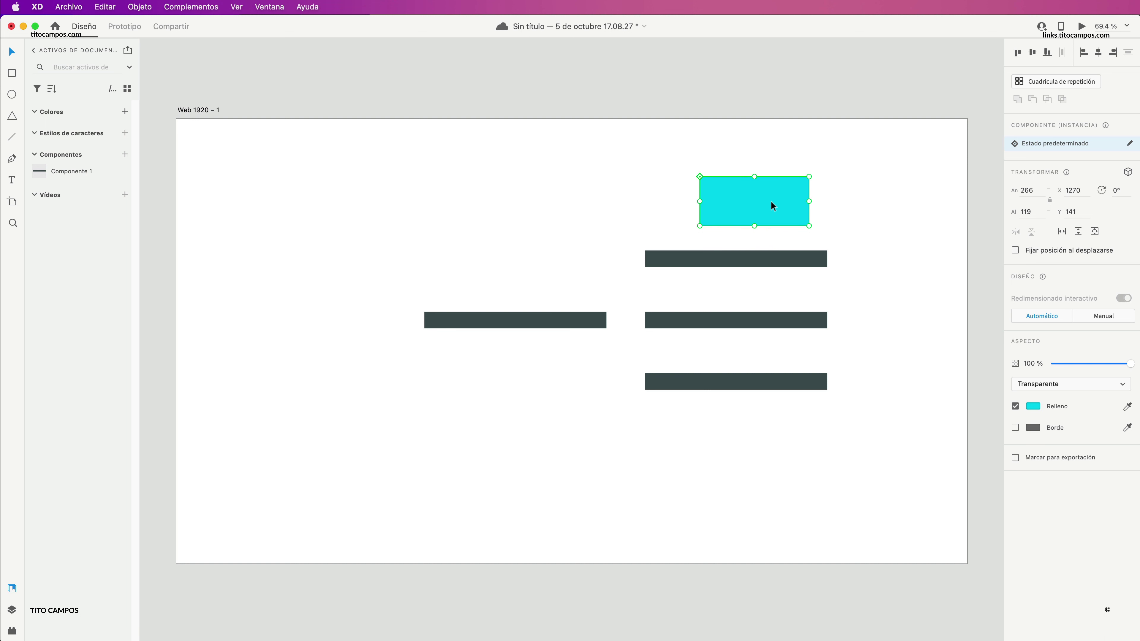
left_click_drag(773, 206, 888, 191)
left_click_drag(523, 233, 877, 361)
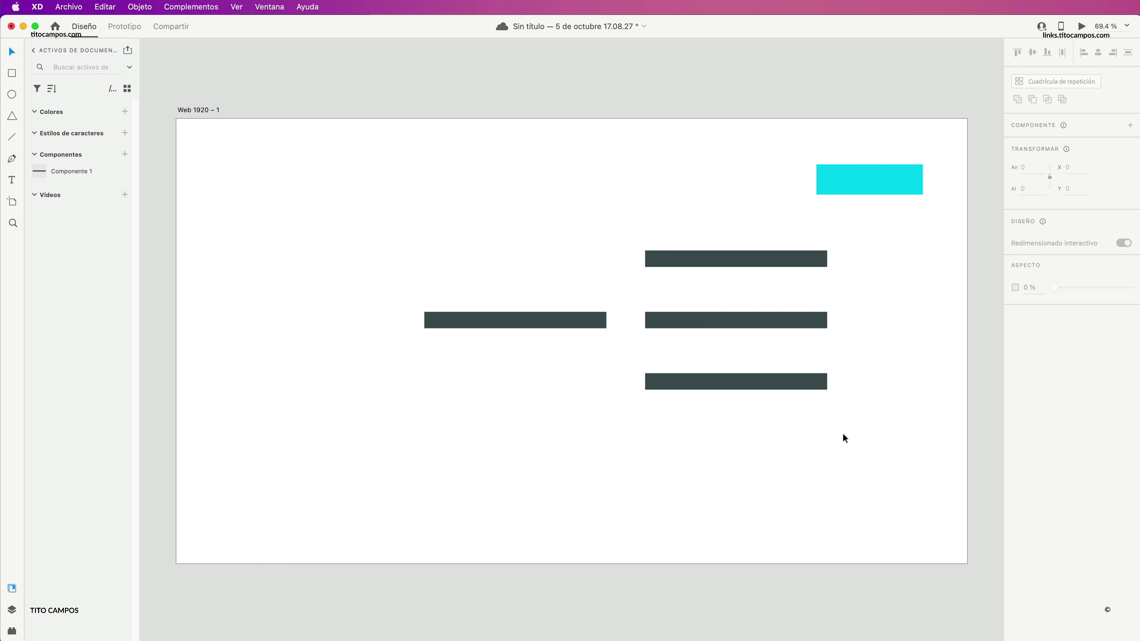
left_click(879, 183)
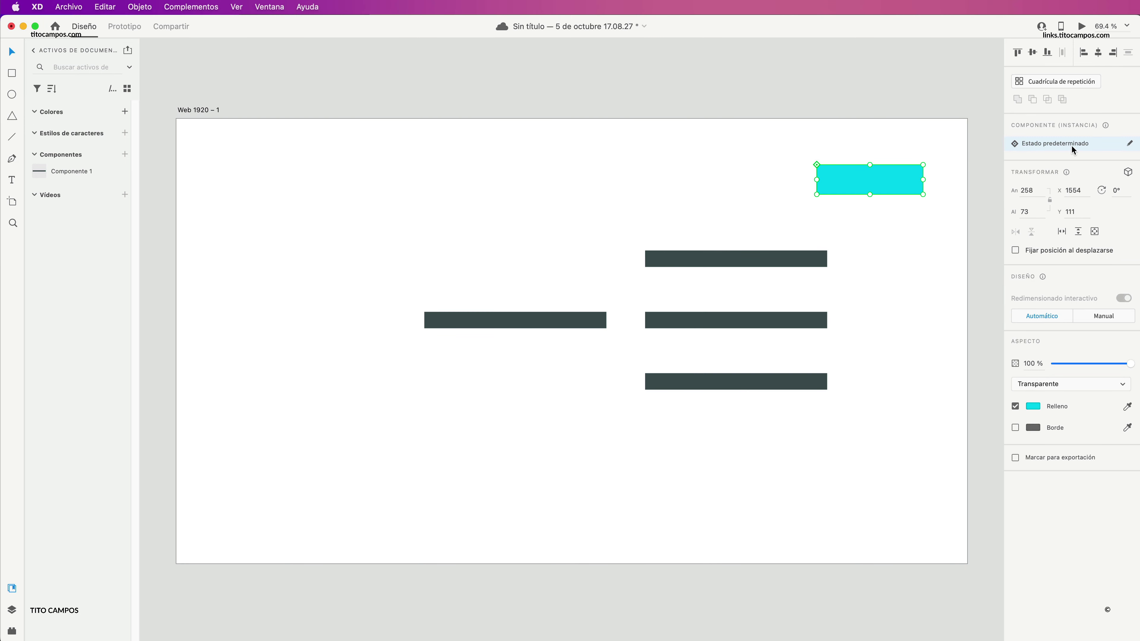